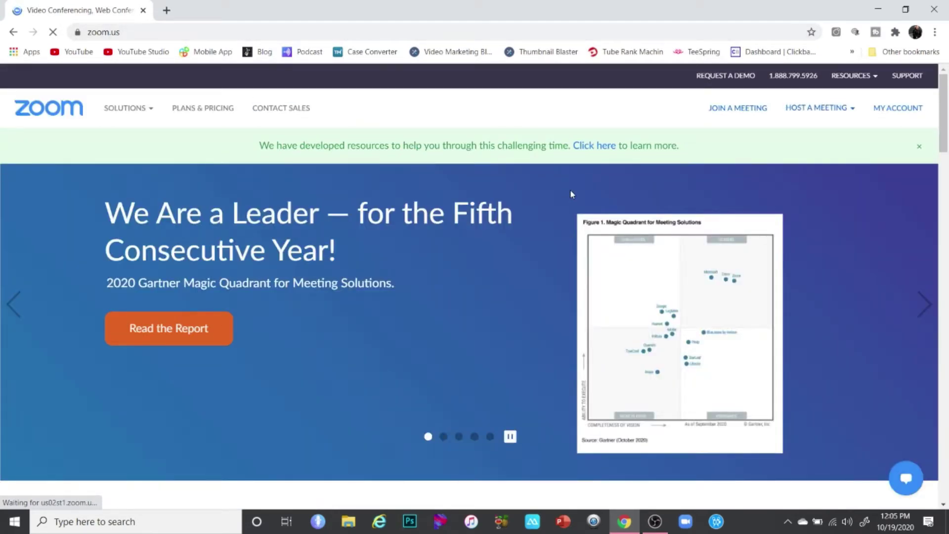
- In the web portal's meeting settings, allow a Custom Live Streaming Service and save
{"action": "left_click", "coordinate": [900, 112]}
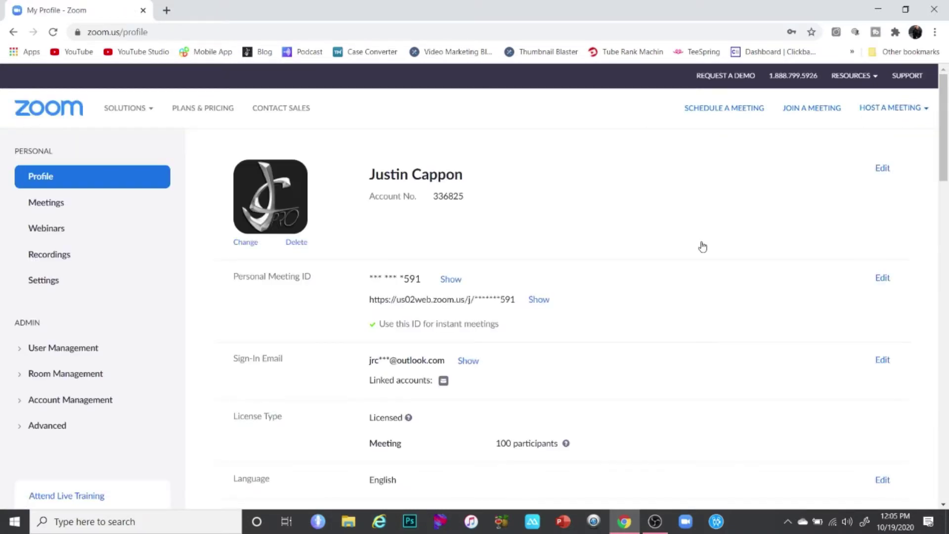
{"action": "left_click", "coordinate": [43, 281]}
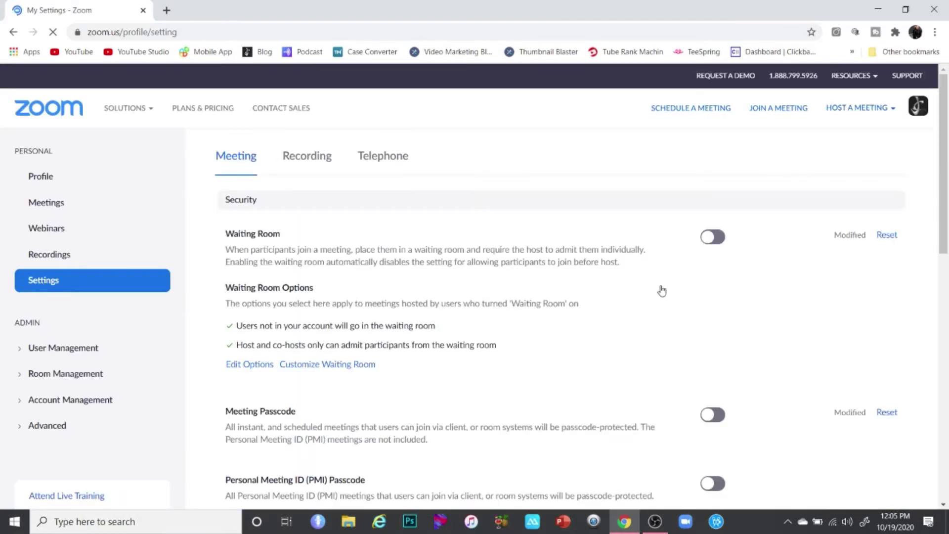
{"action": "scroll", "coordinate": [648, 272], "scroll_direction": "down", "scroll_amount": 8}
{"action": "scroll", "coordinate": [647, 272], "scroll_direction": "down", "scroll_amount": 20}
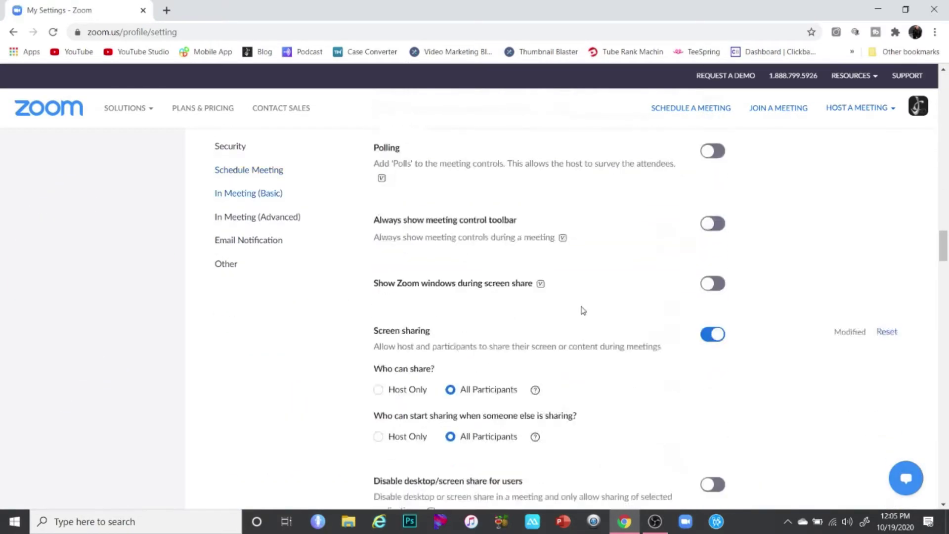
{"action": "scroll", "coordinate": [579, 304], "scroll_direction": "down", "scroll_amount": 20}
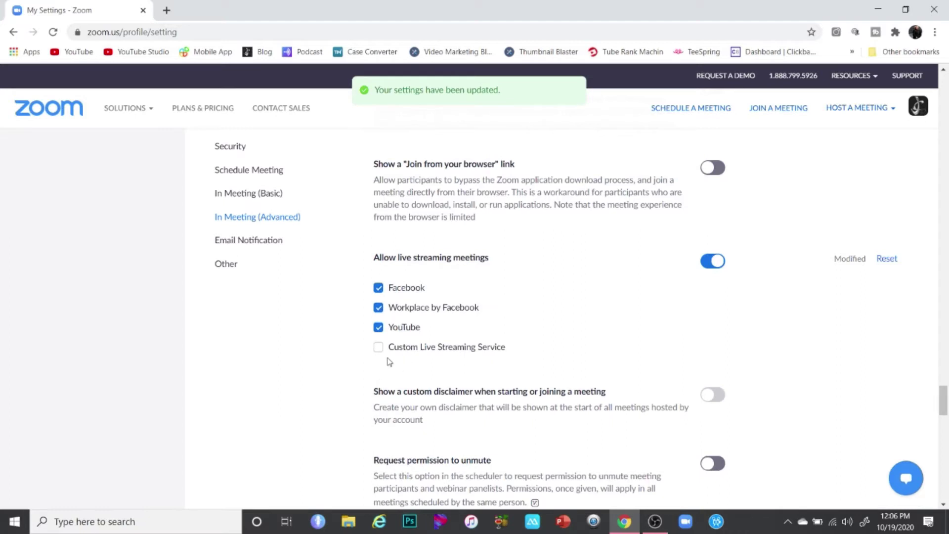
{"action": "left_click", "coordinate": [378, 347]}
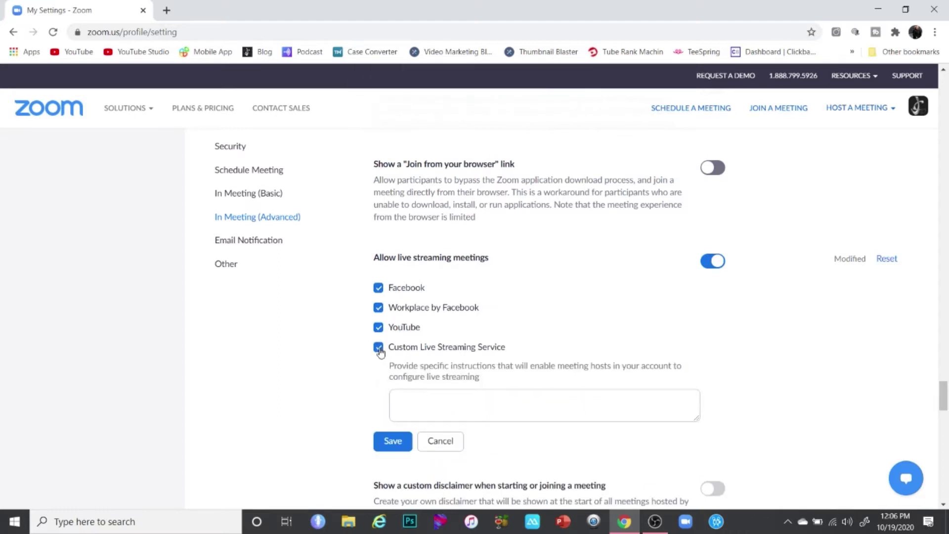
{"action": "left_click", "coordinate": [393, 443]}
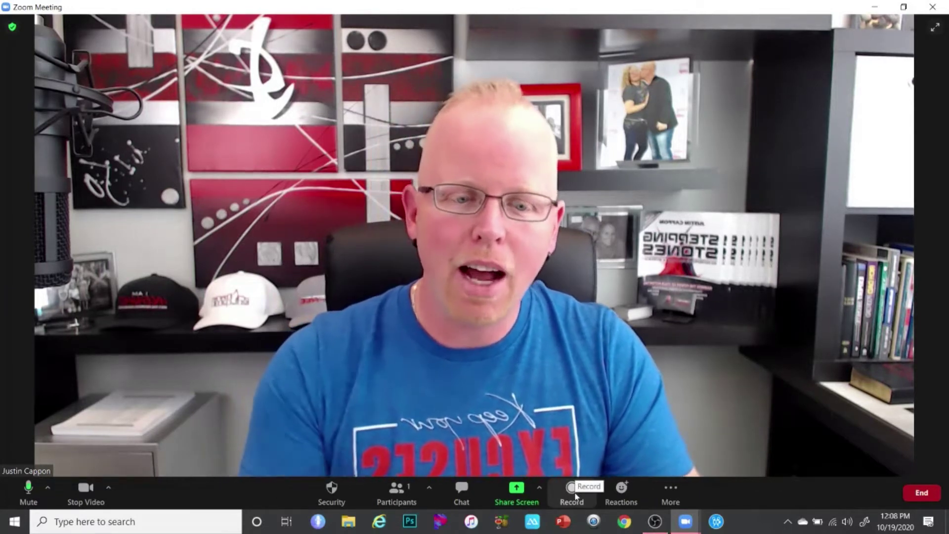
- Start streaming the meeting Live on Facebook from the meeting's More options
{"action": "left_click", "coordinate": [674, 497]}
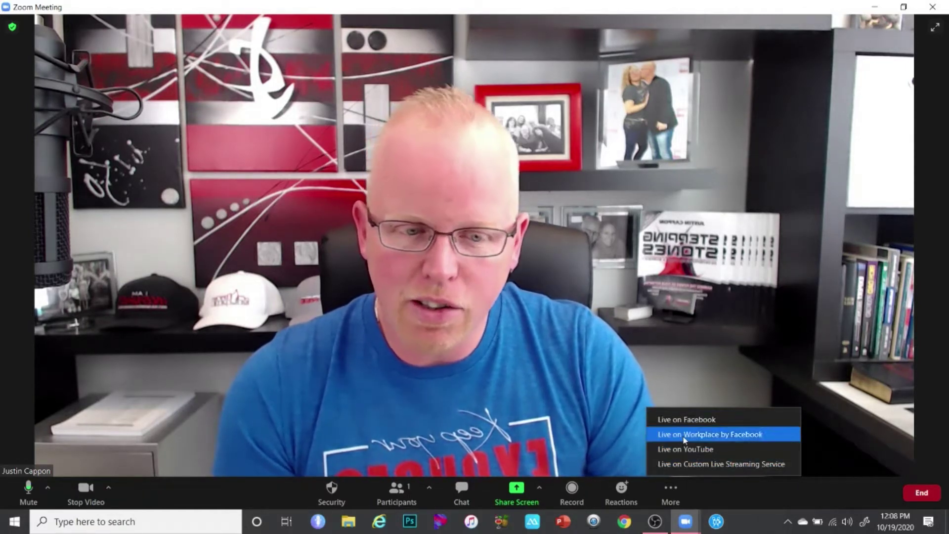
{"action": "left_click", "coordinate": [686, 420]}
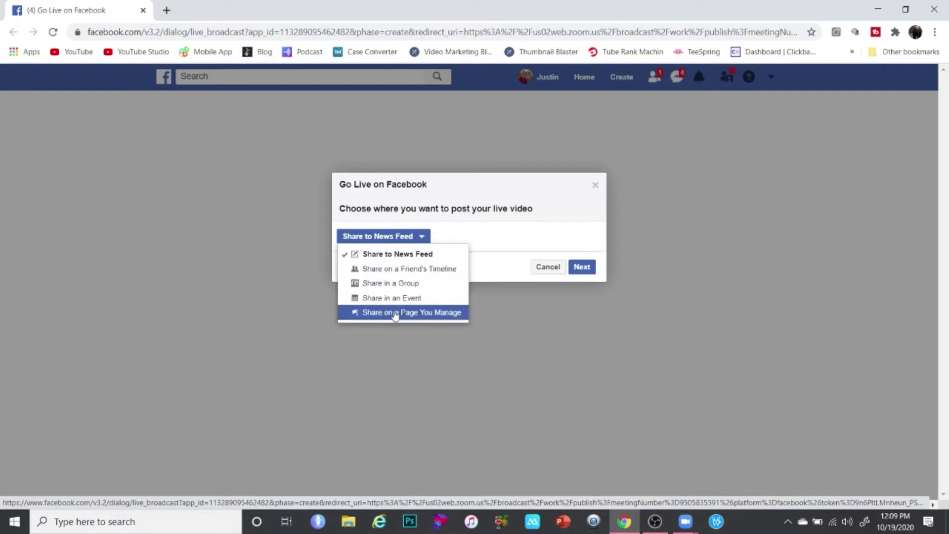
- Share the live video in the JCPRO VIP INNER CIRCLE group and continue
{"action": "left_click", "coordinate": [395, 283]}
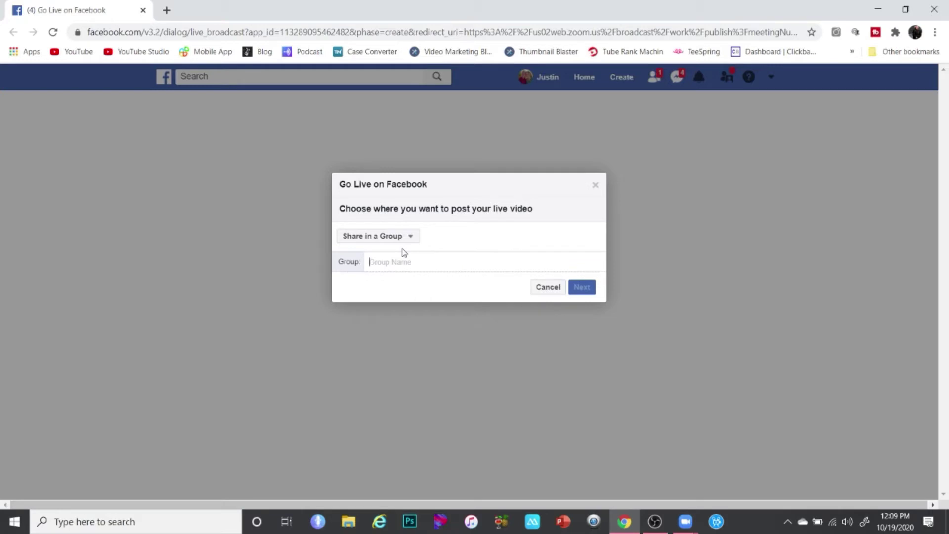
{"action": "type", "text": "jc"}
{"action": "left_click", "coordinate": [435, 282]}
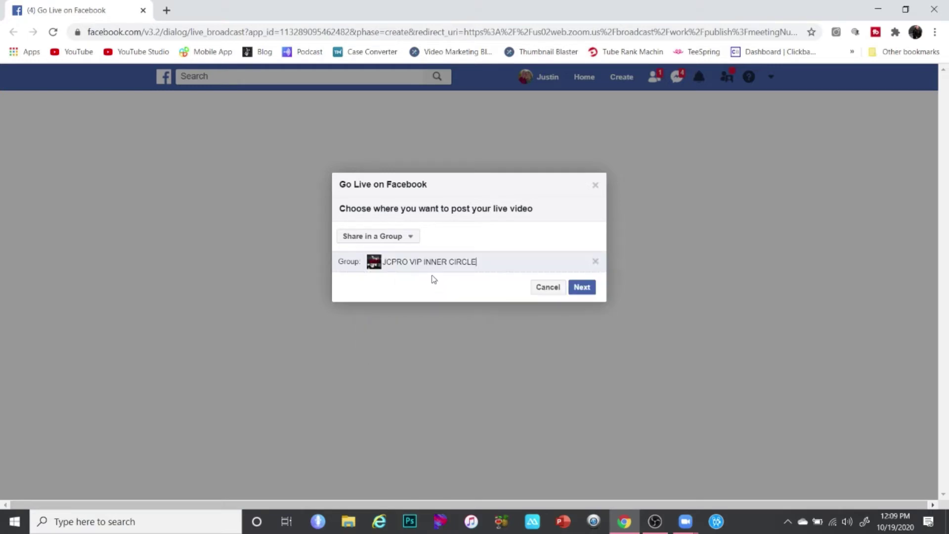
{"action": "left_click", "coordinate": [581, 288]}
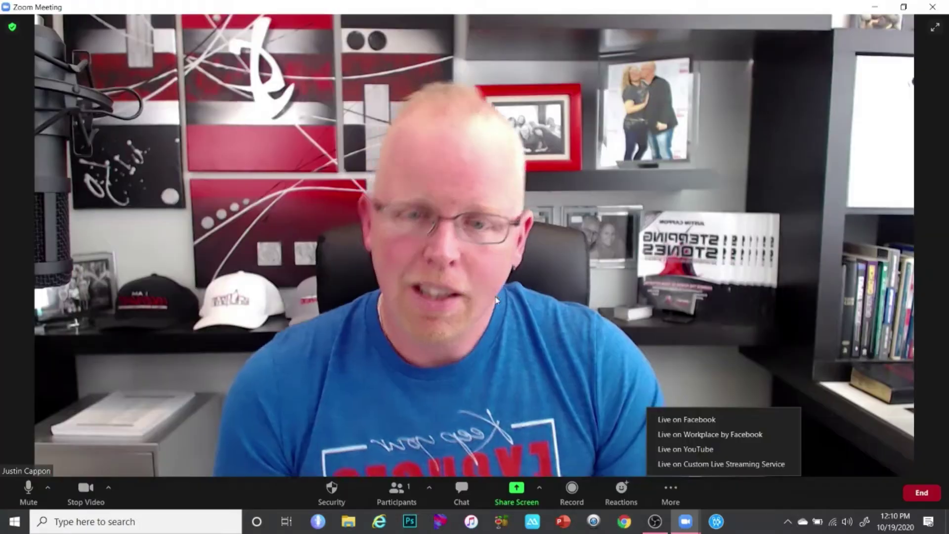
- Go Live on YouTube titled 'Awesome zoom meeting that you definitely want to join!' and close the browser
{"action": "left_click", "coordinate": [681, 450]}
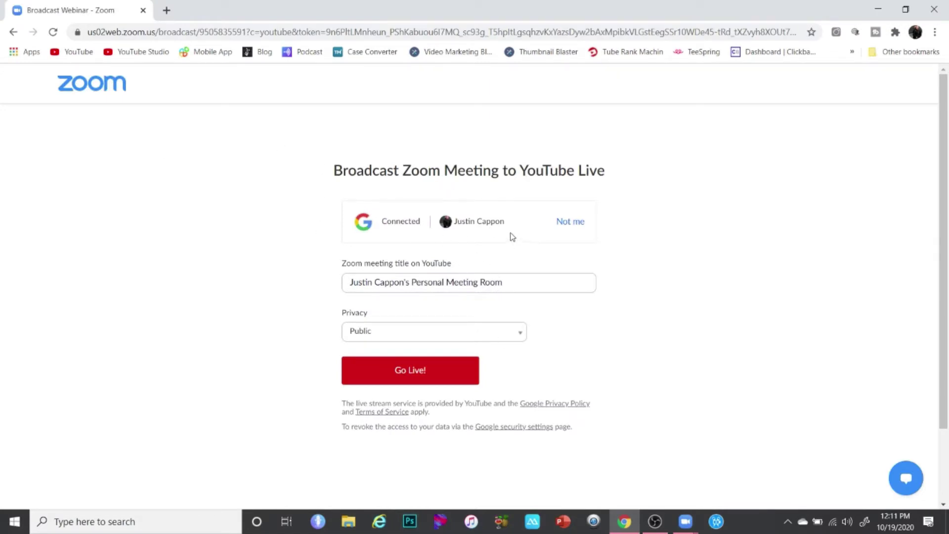
{"action": "left_click_drag", "start_coordinate": [513, 287], "coordinate": [321, 275]}
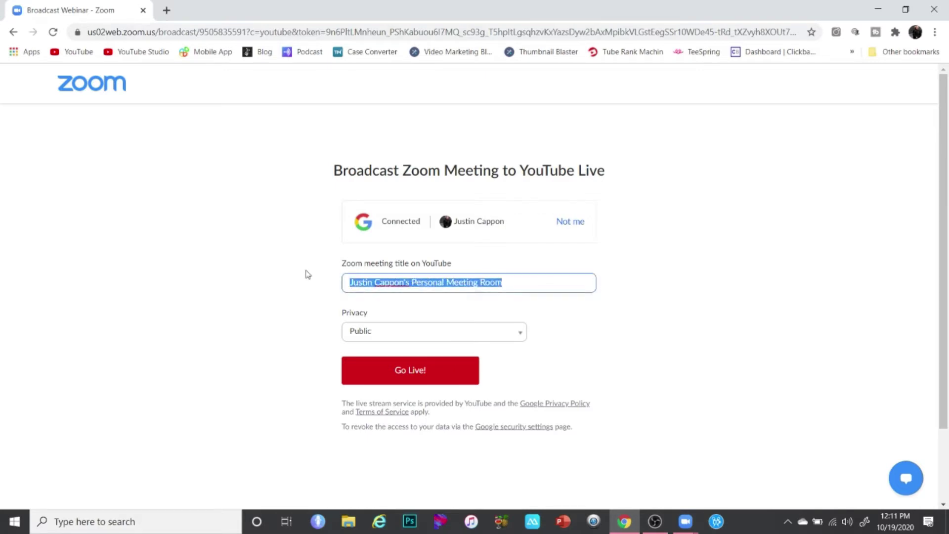
{"action": "type", "text": "Aw"}
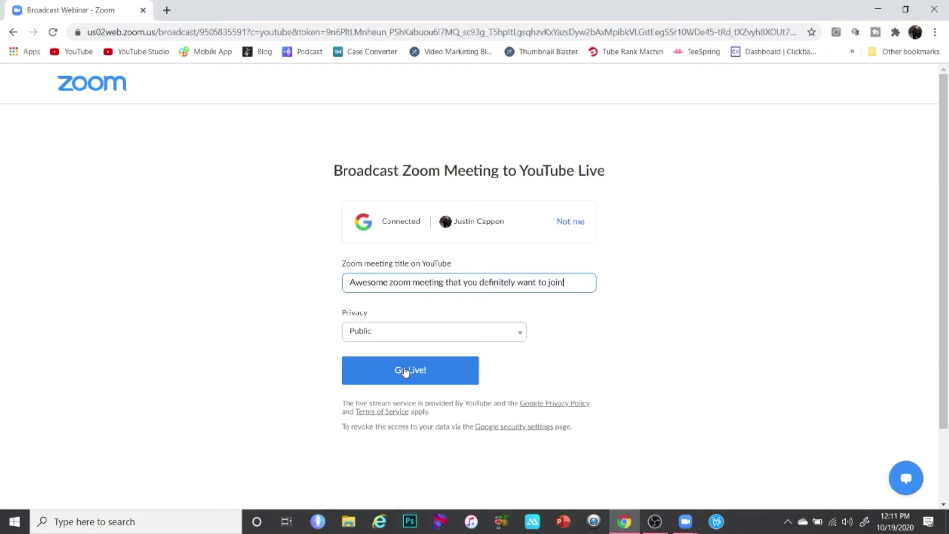
{"action": "left_click", "coordinate": [932, 12]}
- Show the meeting's live streaming options under More
{"action": "left_click", "coordinate": [670, 488]}
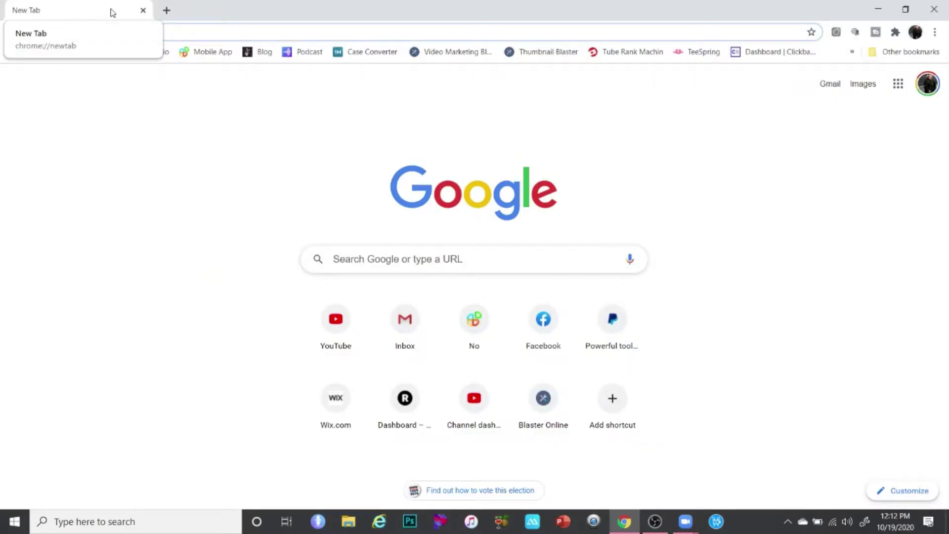
- Load restream.io in the browser to reach the Restream dashboard
{"action": "type", "text": "rest"}
{"action": "key", "text": "Return"}
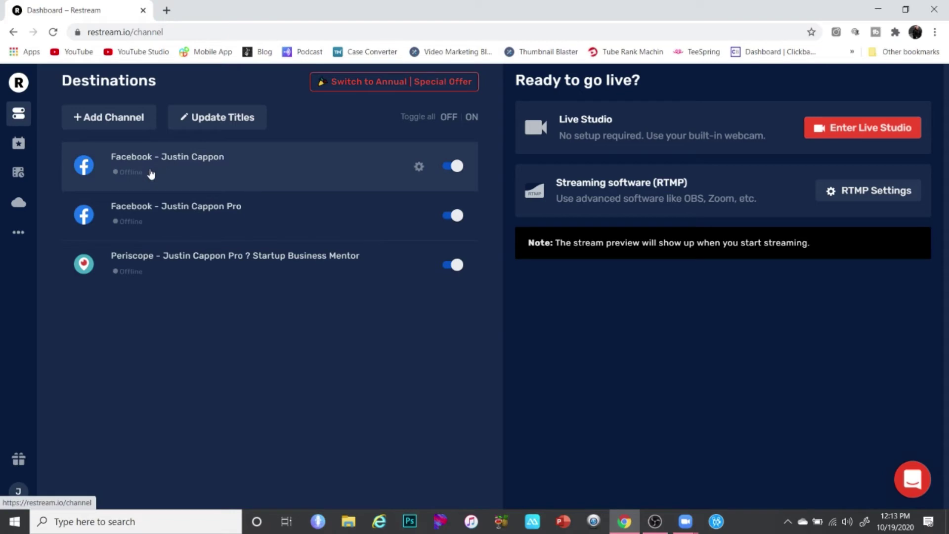
- Browse Restream's Add a new channel service grid, then close it without adding a channel
{"action": "left_click", "coordinate": [110, 118]}
{"action": "scroll", "coordinate": [469, 250], "scroll_direction": "down", "scroll_amount": 7}
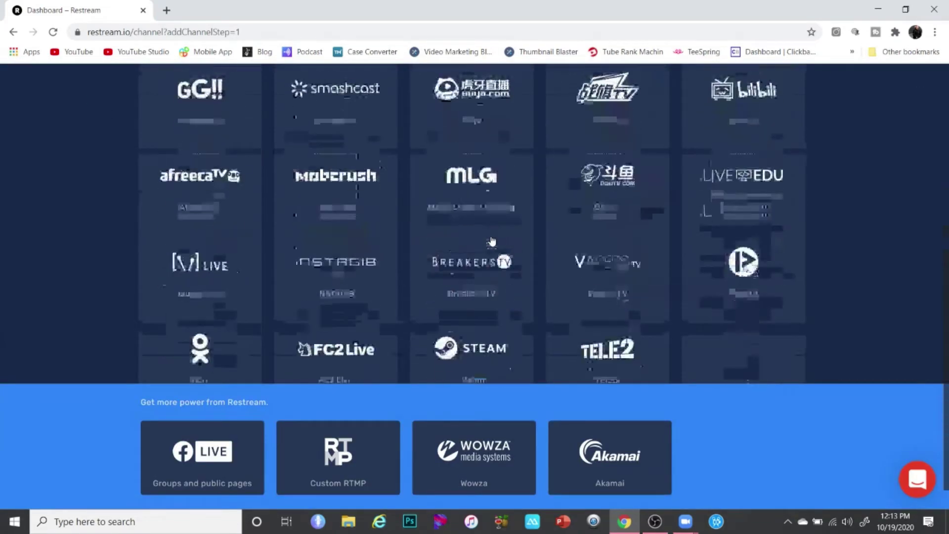
{"action": "scroll", "coordinate": [434, 199], "scroll_direction": "up", "scroll_amount": 5}
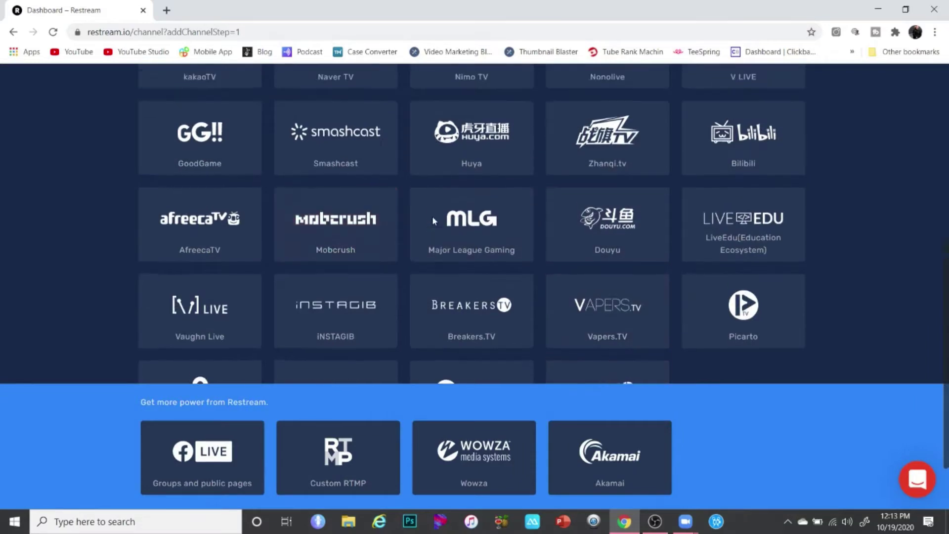
{"action": "scroll", "coordinate": [424, 215], "scroll_direction": "up", "scroll_amount": 1}
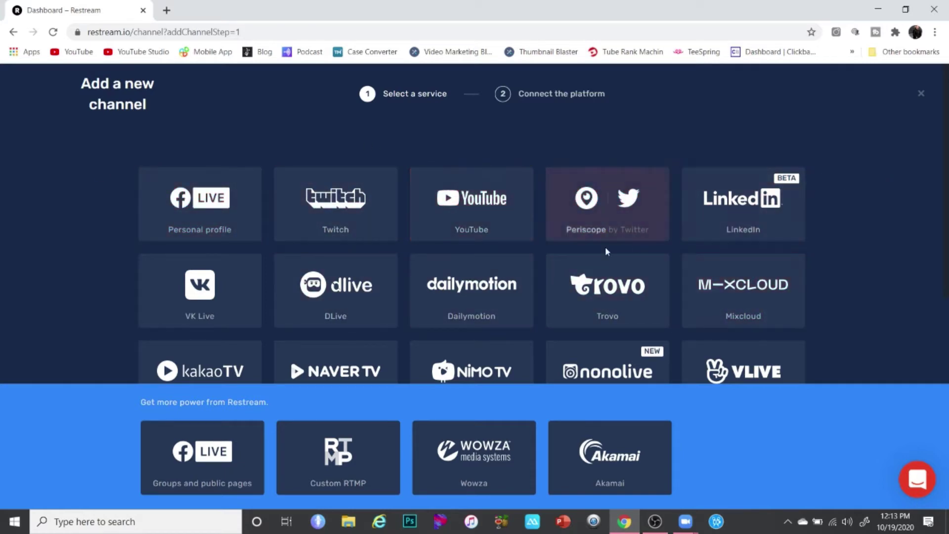
{"action": "scroll", "coordinate": [394, 220], "scroll_direction": "down", "scroll_amount": 3}
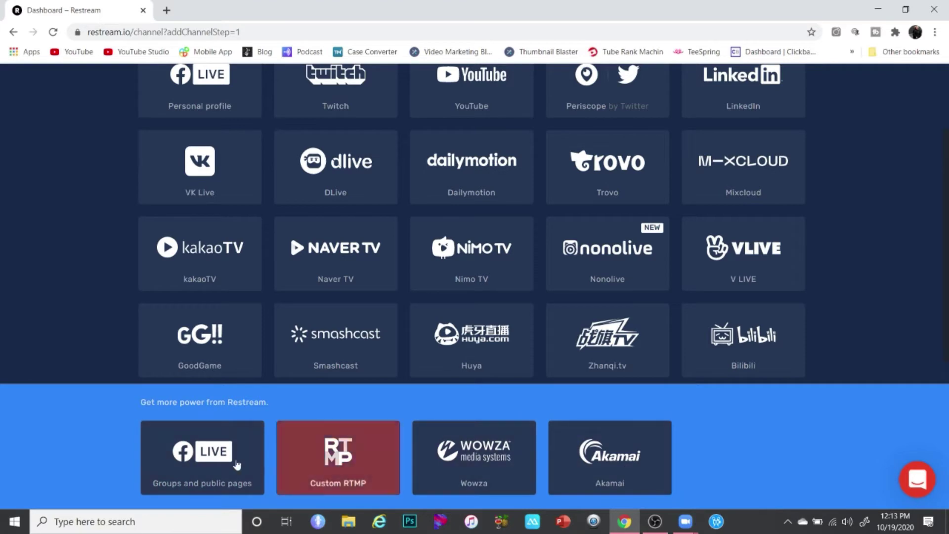
{"action": "scroll", "coordinate": [495, 218], "scroll_direction": "up", "scroll_amount": 3}
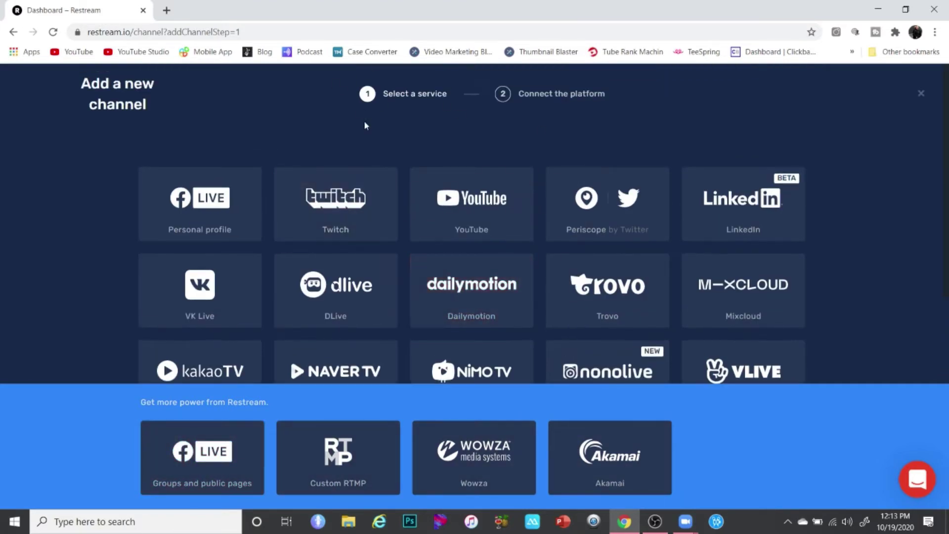
{"action": "left_click", "coordinate": [921, 95]}
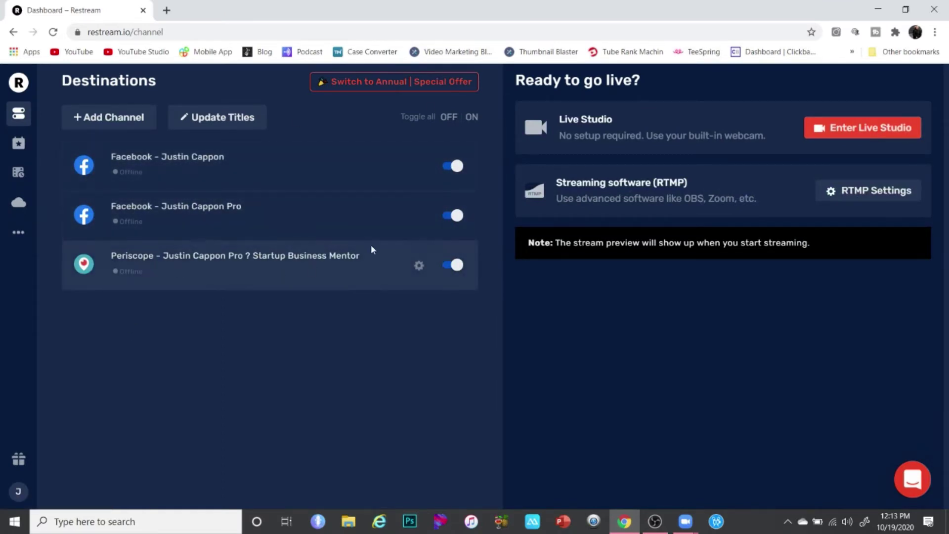
{"action": "left_click", "coordinate": [452, 167]}
{"action": "left_click", "coordinate": [450, 166]}
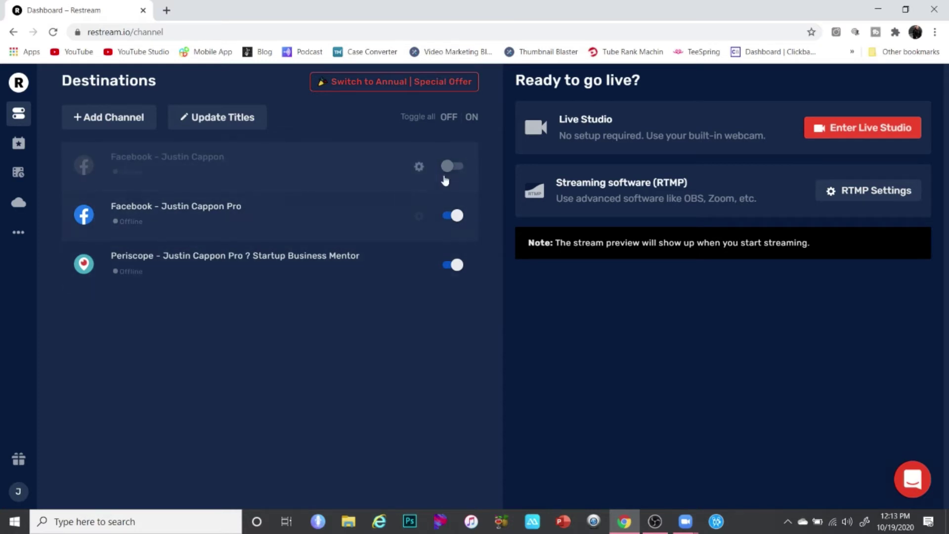
{"action": "left_click", "coordinate": [451, 168]}
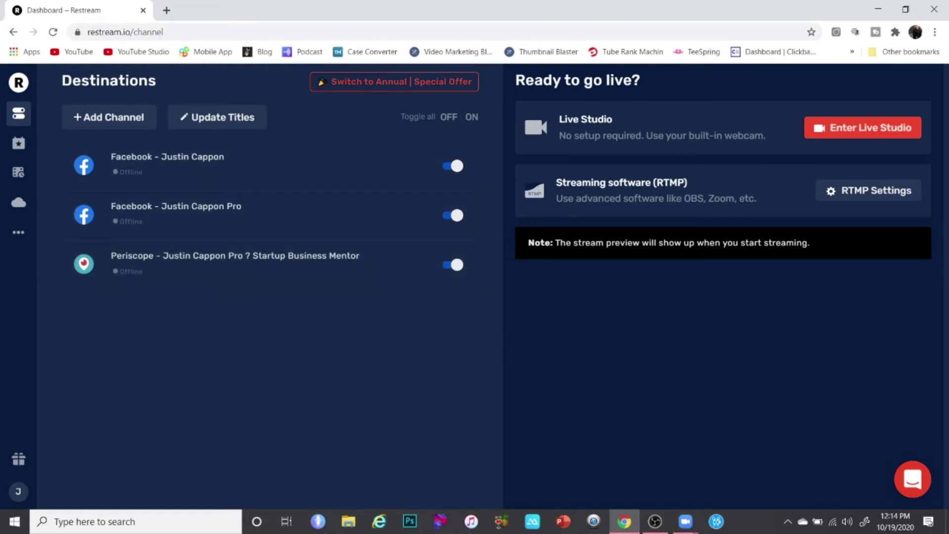
- Copy the RTMP URL rtmp://live.restream.io/live and bring up the Zoom meeting's live-streaming options
{"action": "left_click", "coordinate": [860, 192]}
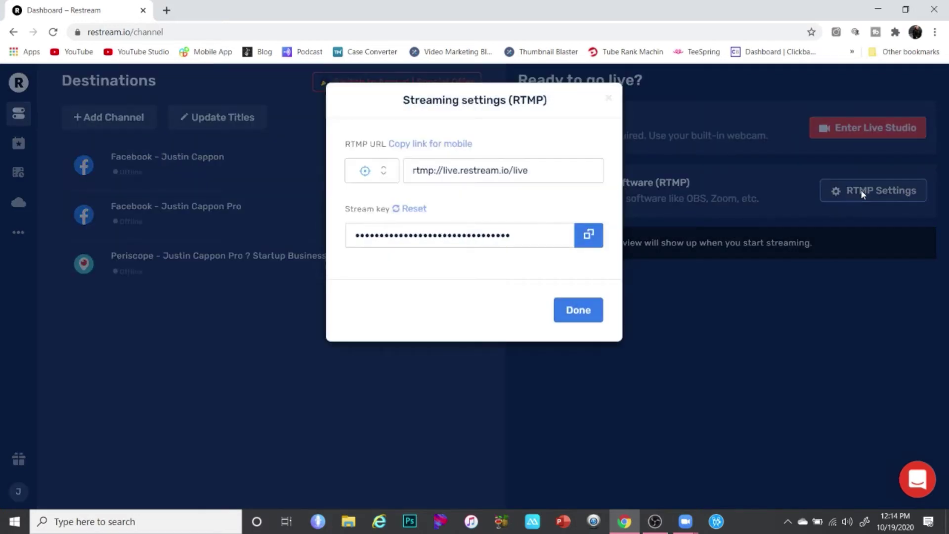
{"action": "left_click_drag", "start_coordinate": [536, 172], "coordinate": [396, 169]}
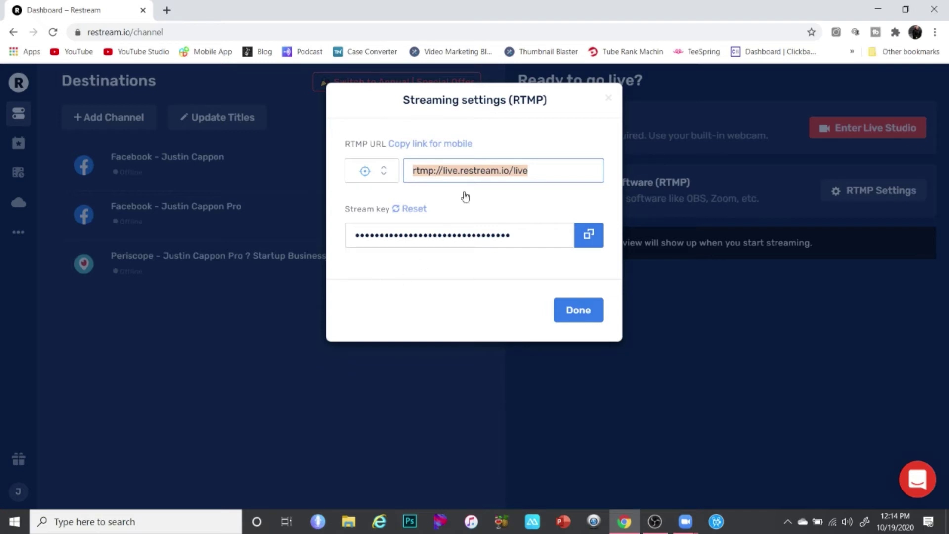
{"action": "right_click", "coordinate": [450, 170]}
{"action": "left_click", "coordinate": [482, 217]}
{"action": "left_click", "coordinate": [615, 523]}
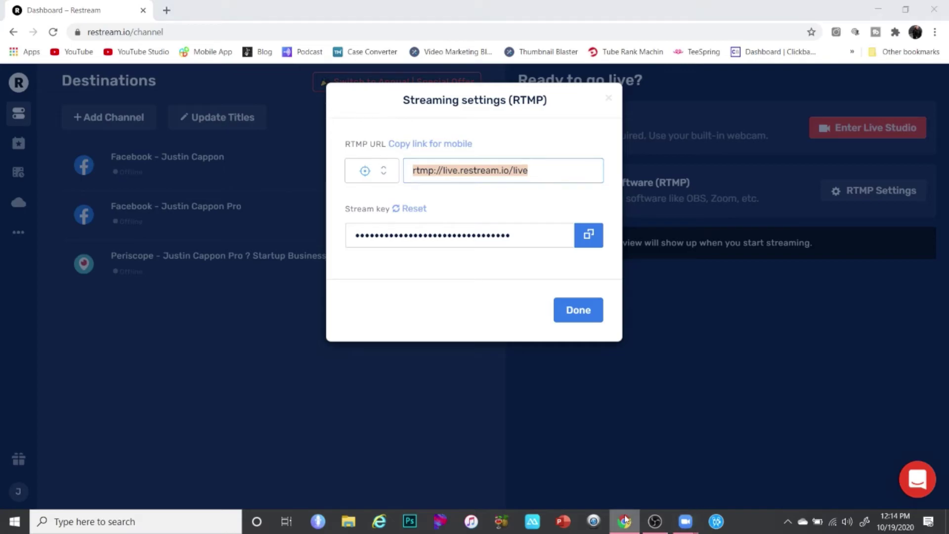
{"action": "left_click", "coordinate": [671, 492]}
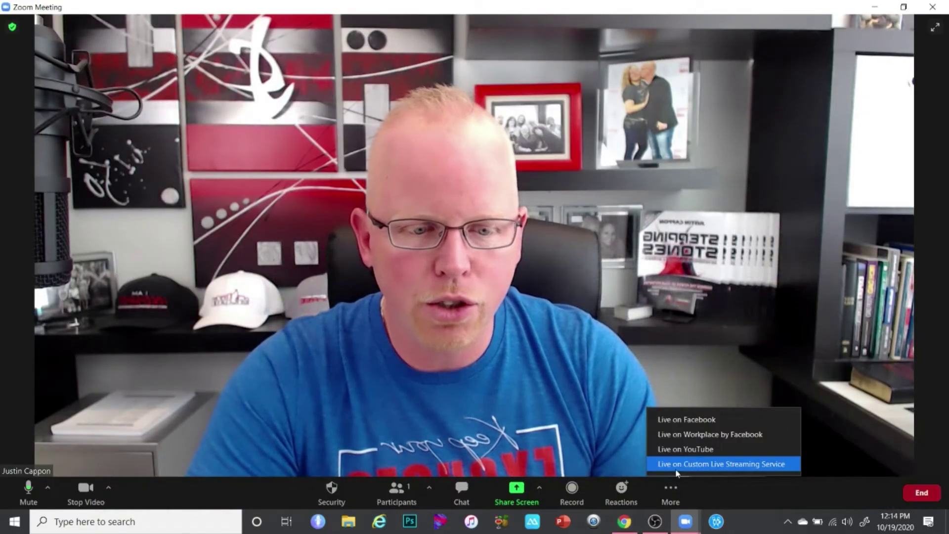
- Start a custom live stream with rtmp://live.restream.io/live pasted as the Streaming URL
{"action": "left_click", "coordinate": [681, 464]}
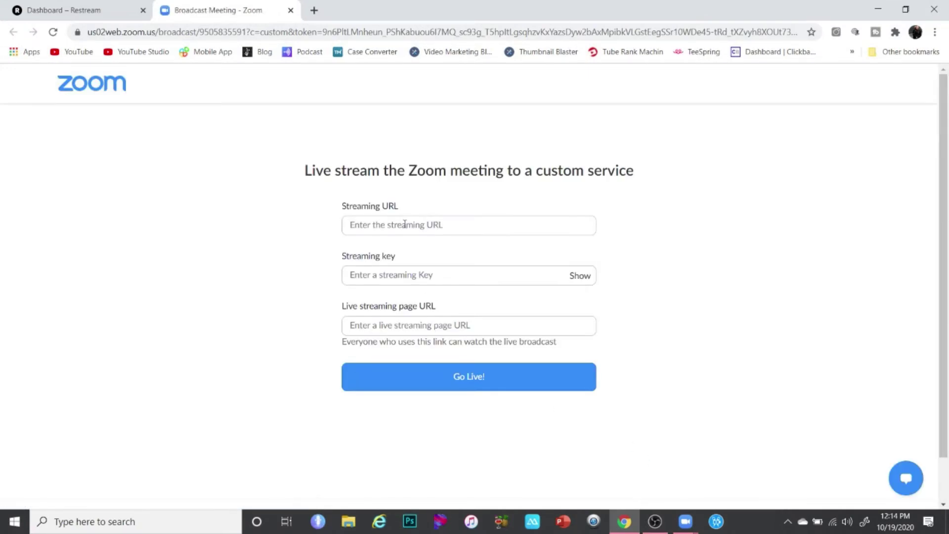
{"action": "right_click", "coordinate": [404, 224]}
{"action": "left_click", "coordinate": [437, 320]}
- Copy the Restream stream key and paste it into Zoom's Streaming key field
{"action": "left_click", "coordinate": [52, 10]}
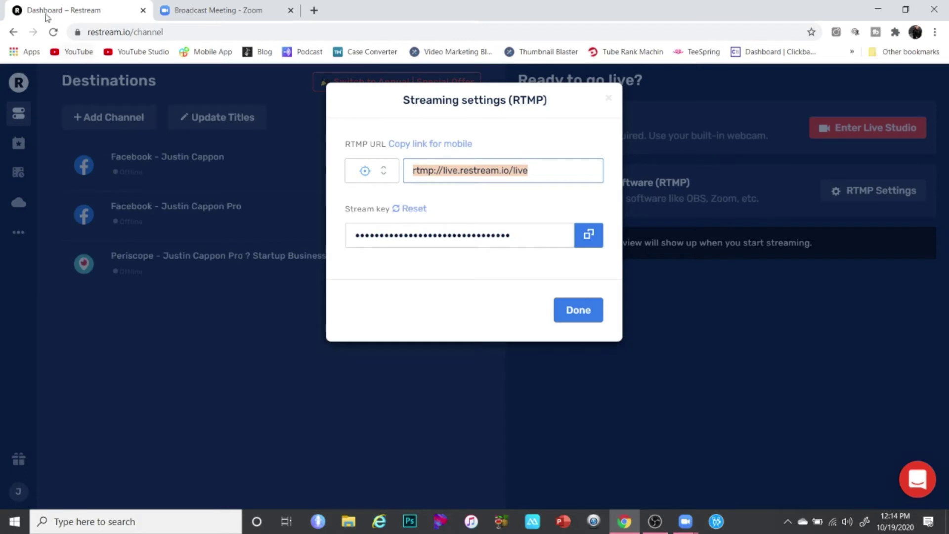
{"action": "left_click", "coordinate": [589, 235]}
{"action": "left_click", "coordinate": [199, 10]}
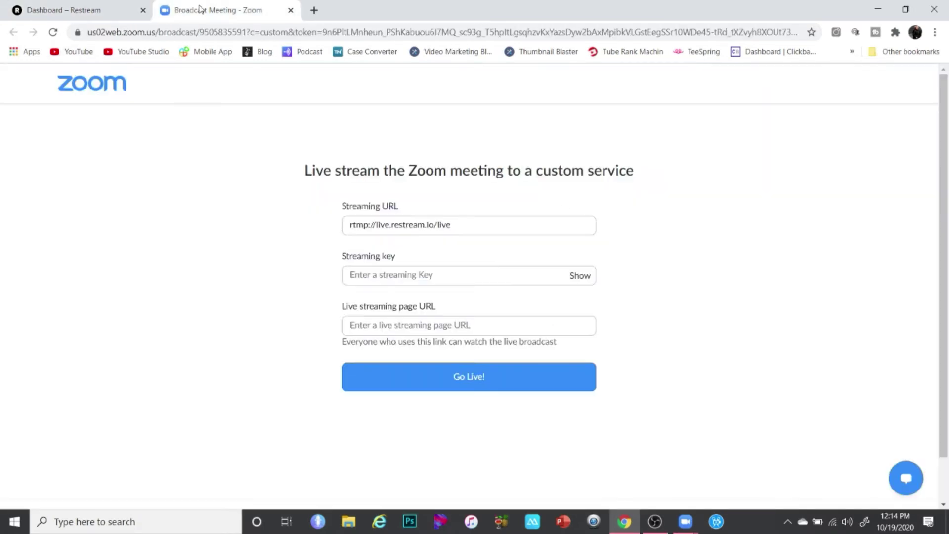
{"action": "right_click", "coordinate": [391, 274]}
{"action": "left_click", "coordinate": [421, 393]}
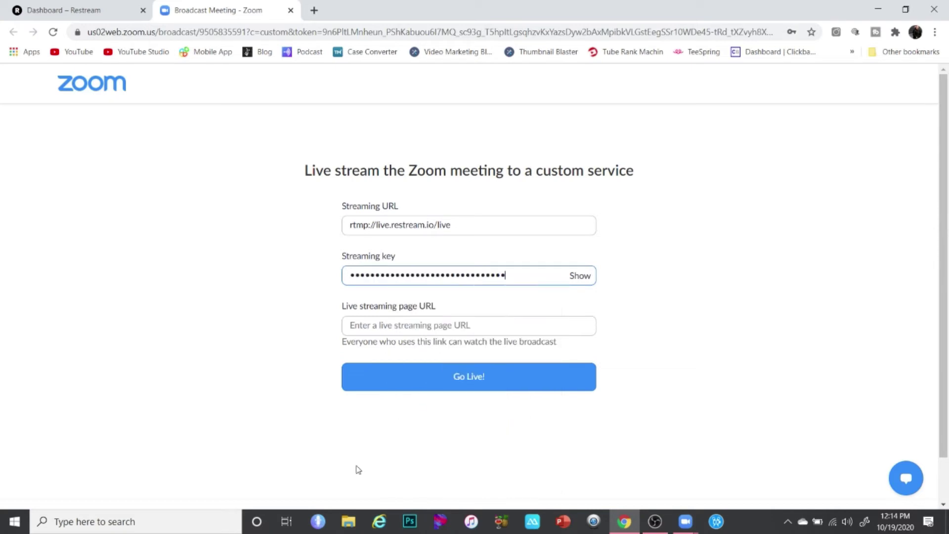